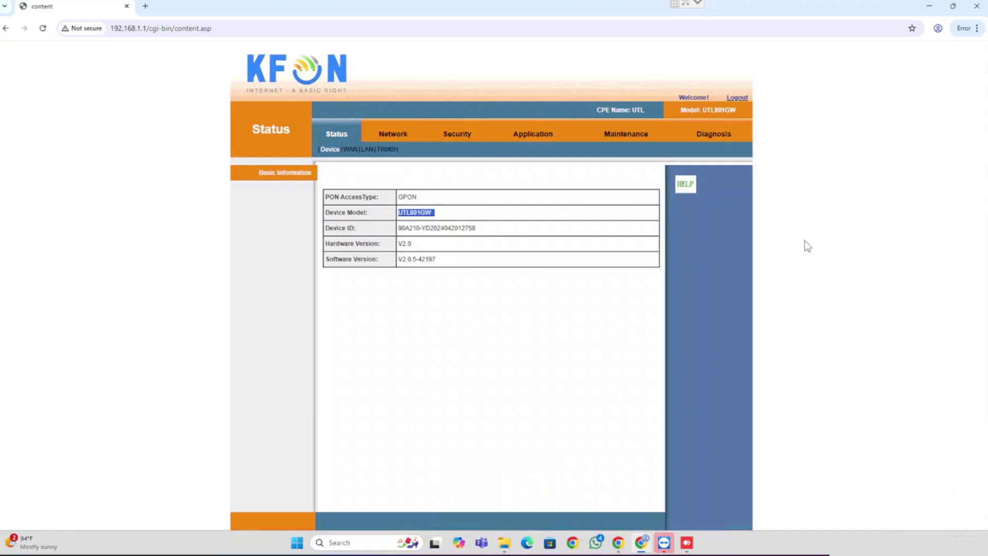
Deselect the UTL801GW model value and zoom the device status page to 110%
left_click(805, 240)
key("ctrl+plus")
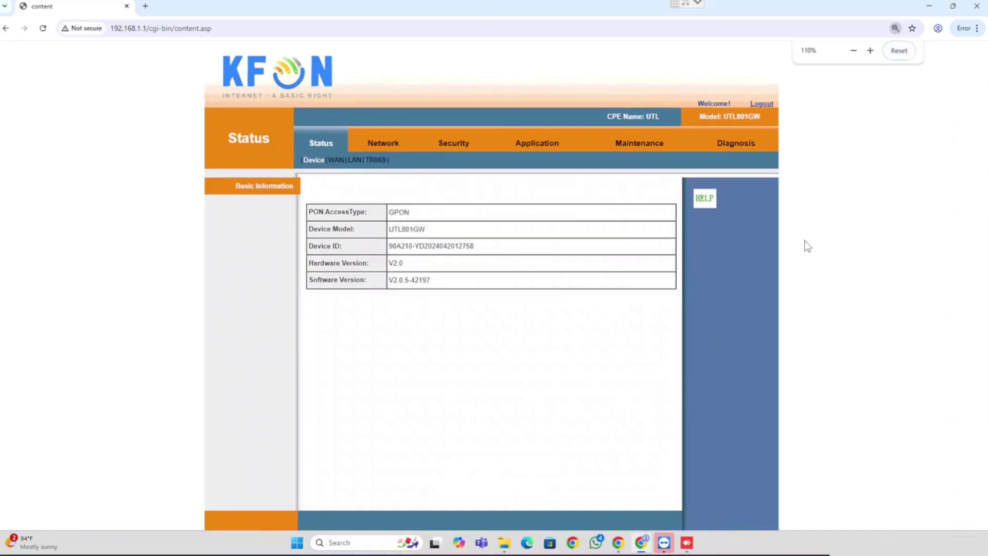
Open the Network WLAN 2.4G page and highlight the SSID KFON@Wi-Fi and its pre-shared key
left_click(383, 144)
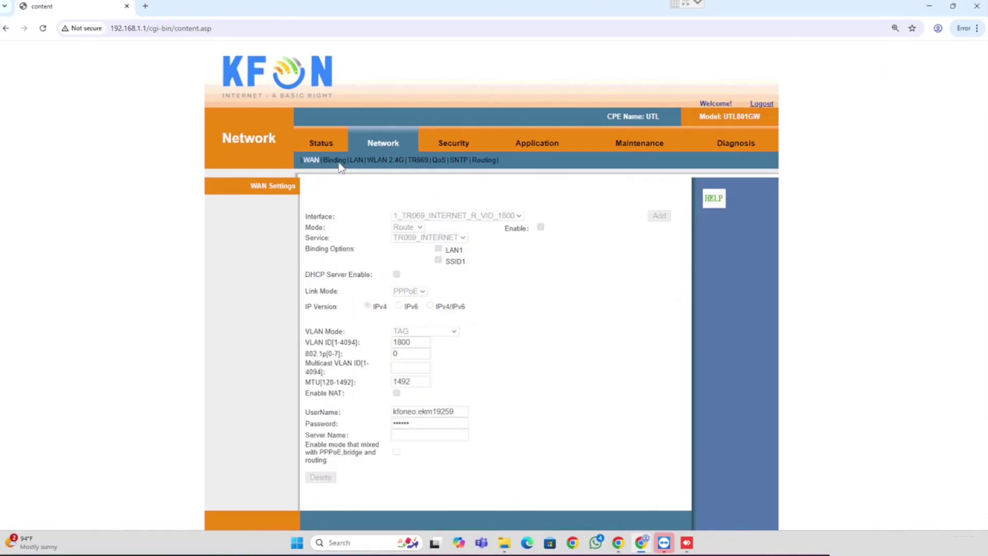
left_click(380, 161)
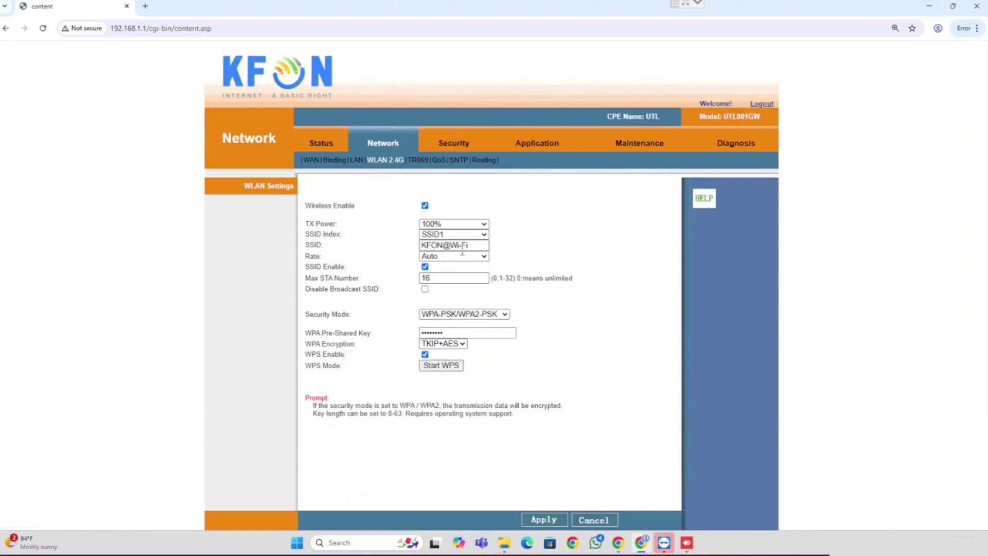
left_click_drag(477, 246, 393, 247)
left_click(461, 334)
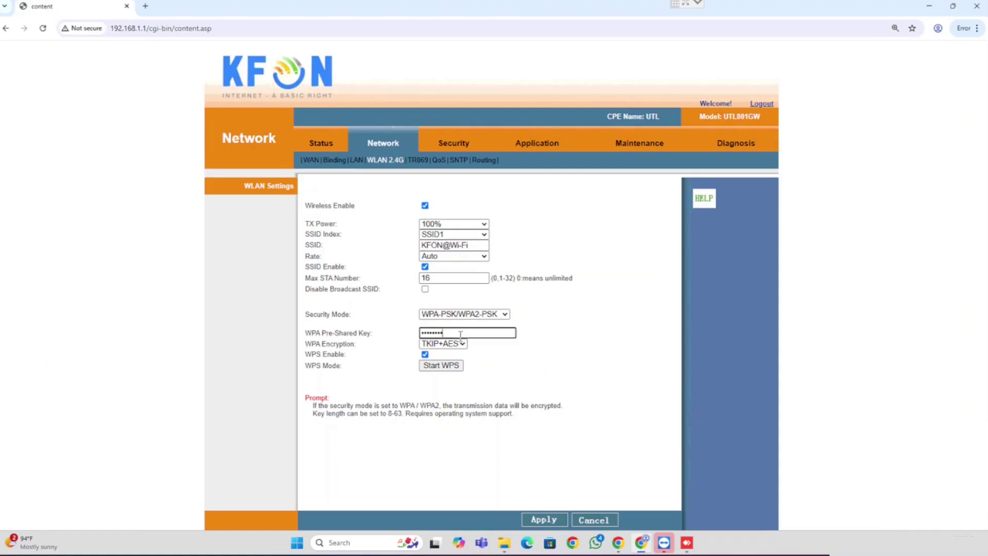
left_click_drag(481, 335, 355, 330)
left_click(560, 521)
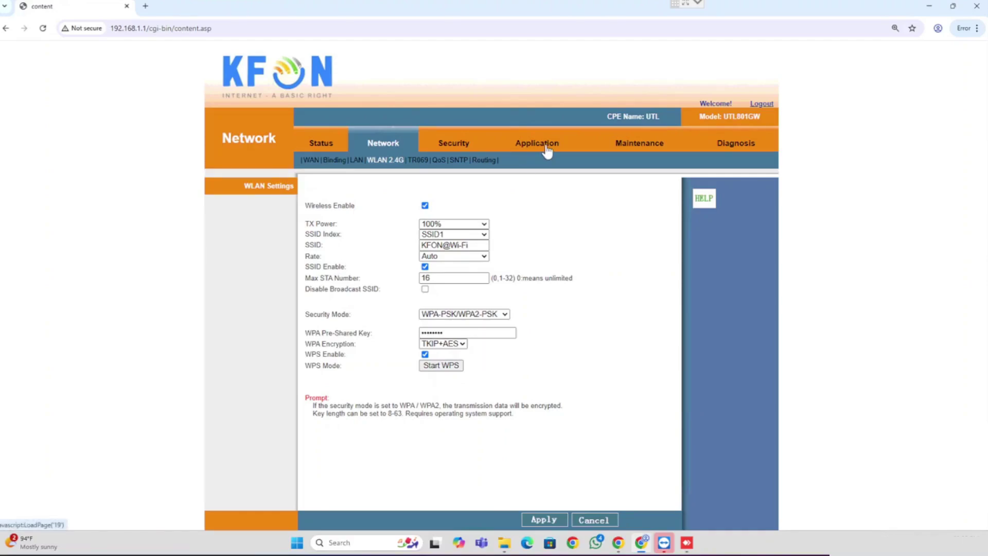
Switch to the Application section to show its DDNS Settings page
left_click(547, 152)
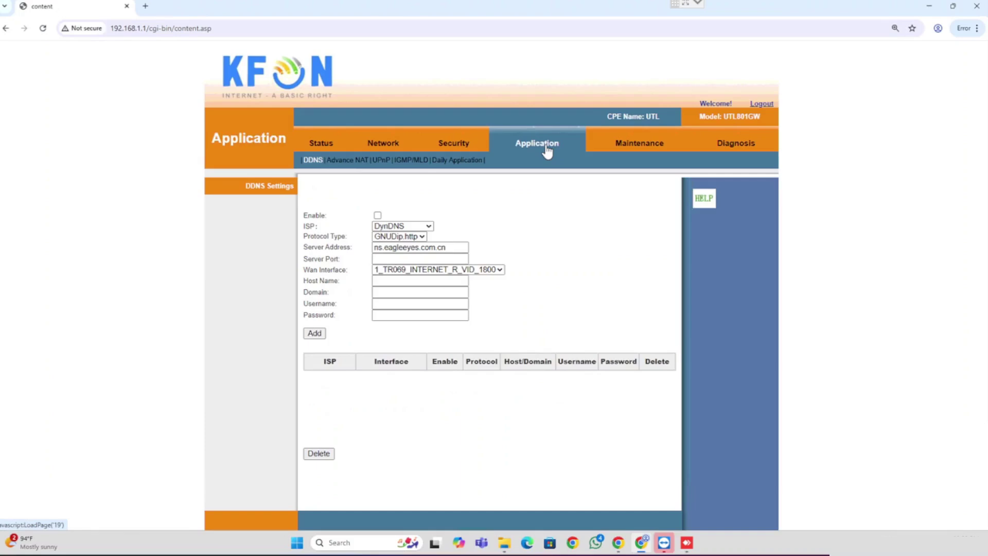
On the Advance NAT page, set the virtual server interface to 1_TR069_INTERNET_R_VID_1800
left_click(350, 160)
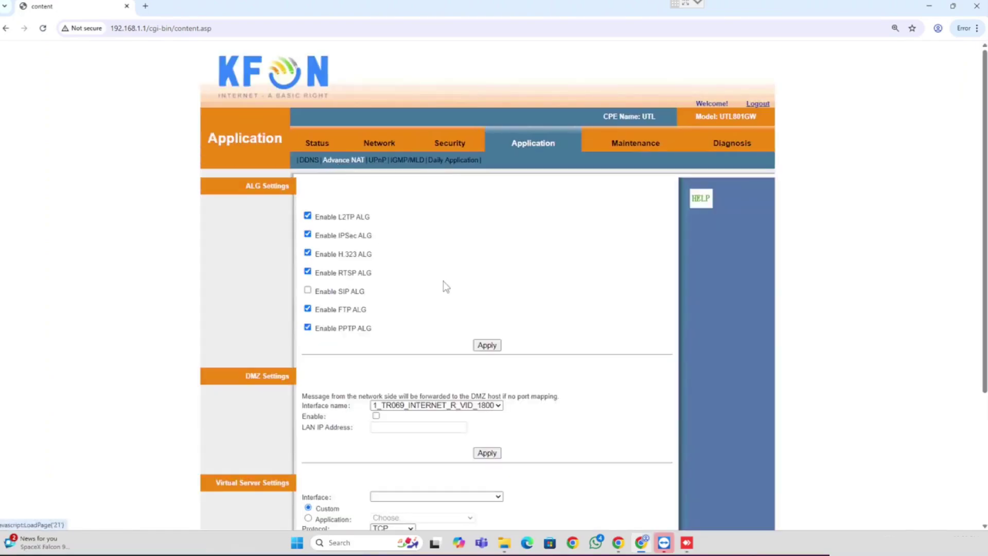
scroll(446, 287, "down", 3)
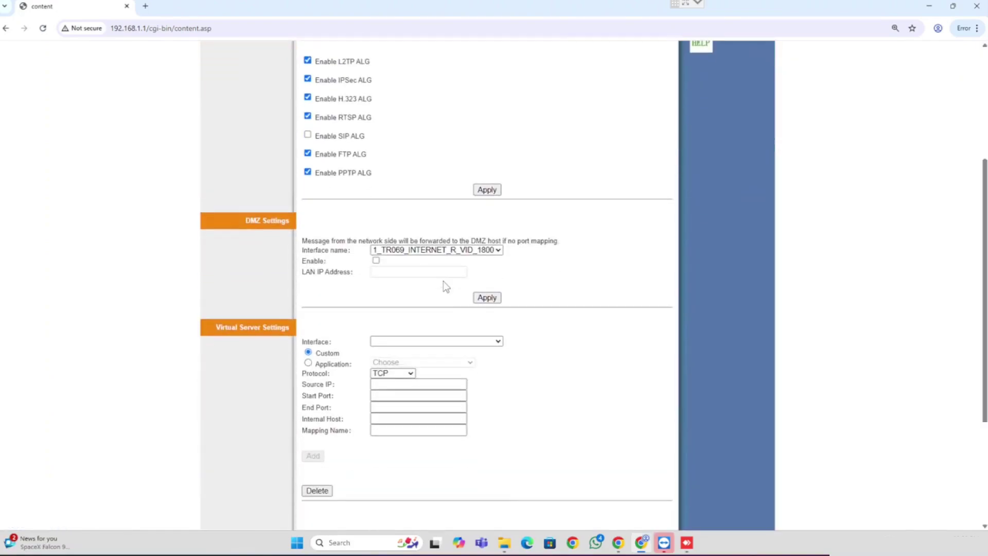
left_click(429, 342)
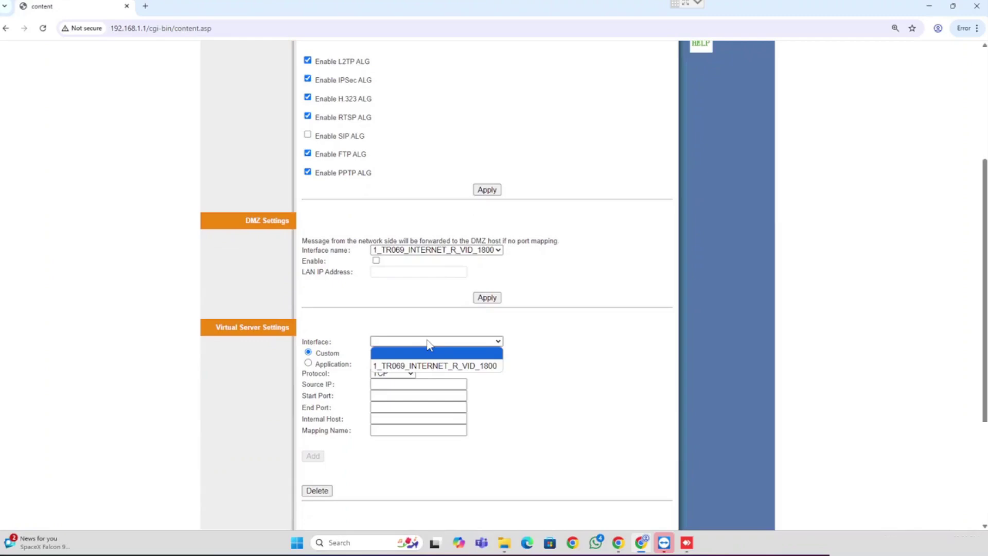
left_click(430, 366)
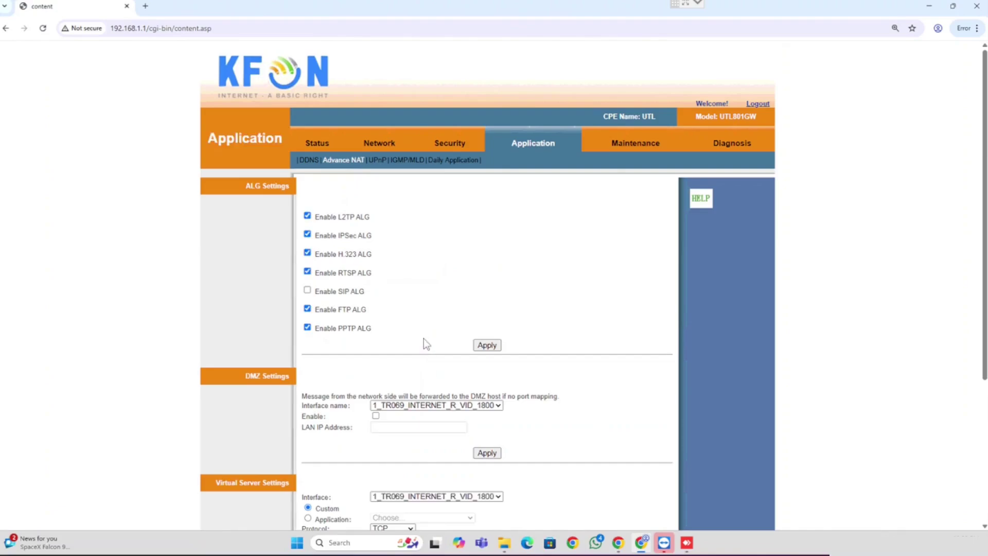
Try the Domain Name Server application preset, then switch the rule back to Custom
scroll(425, 342, "down", 4)
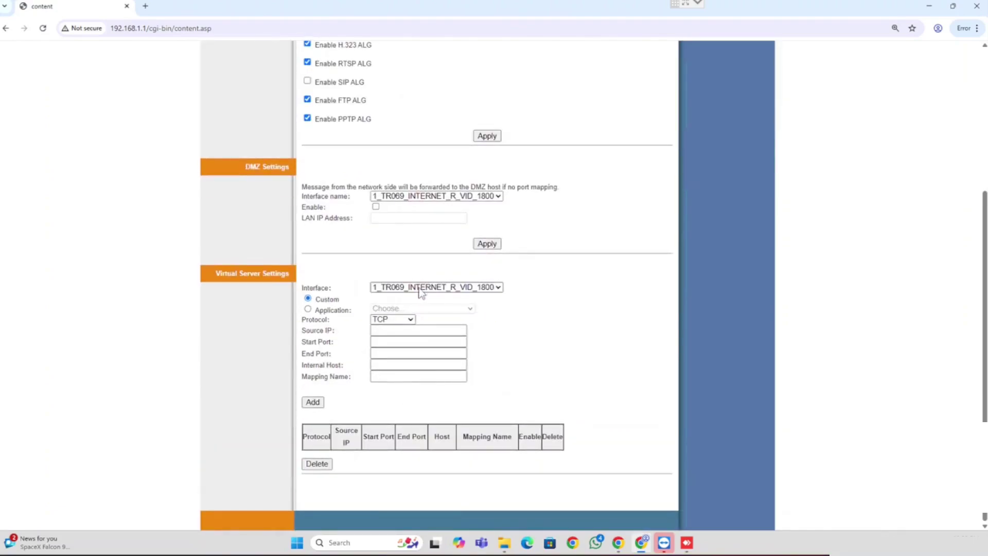
left_click(307, 309)
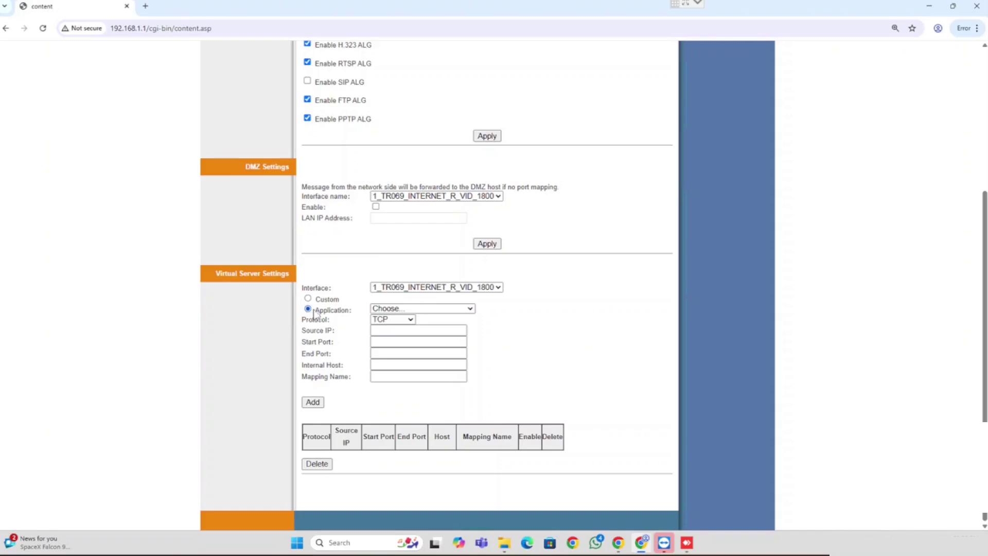
left_click(436, 309)
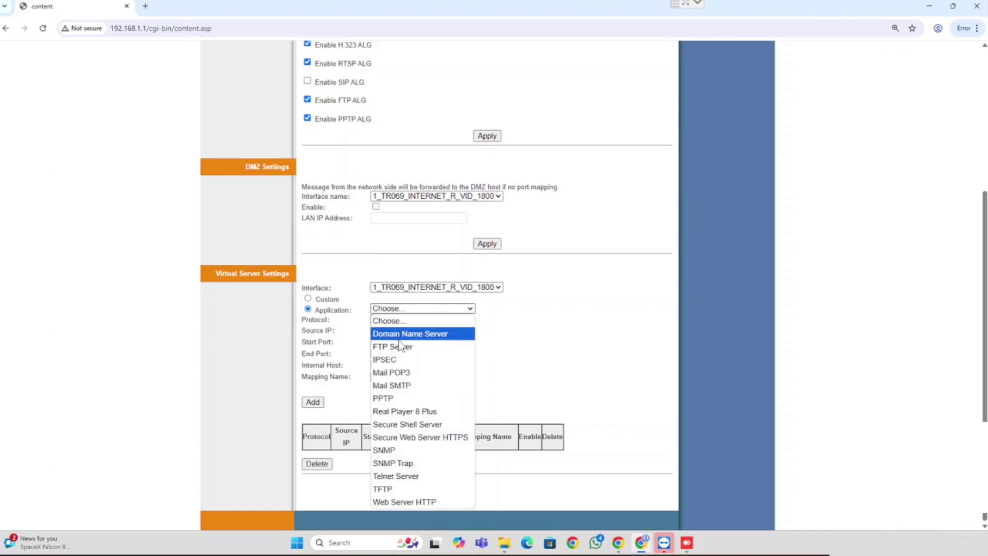
left_click(410, 334)
left_click(422, 309)
left_click(410, 322)
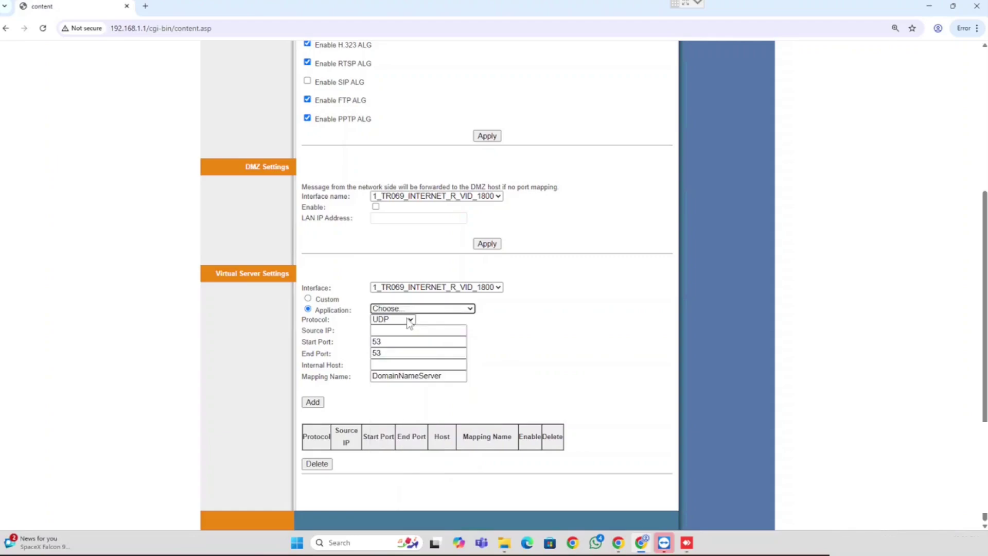
left_click(308, 299)
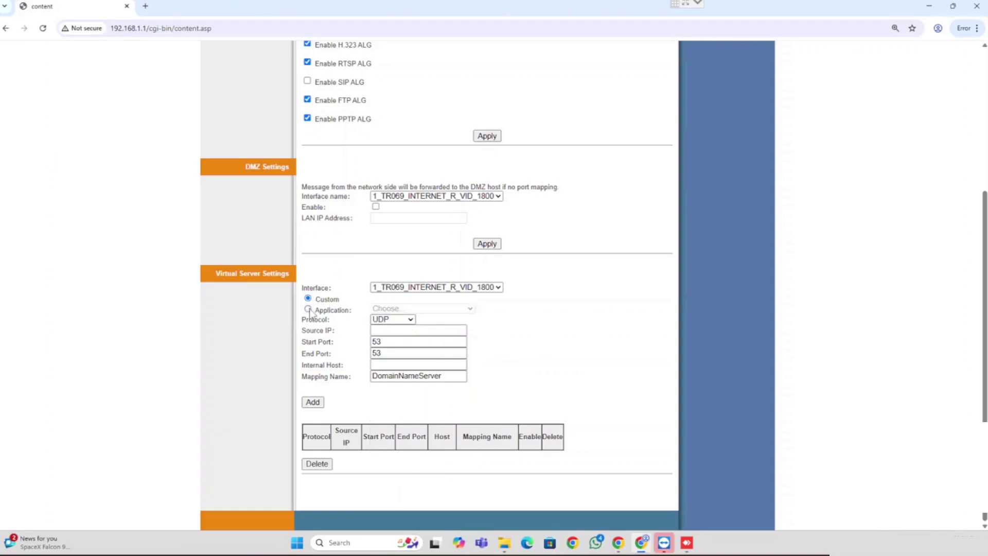
left_click(387, 332)
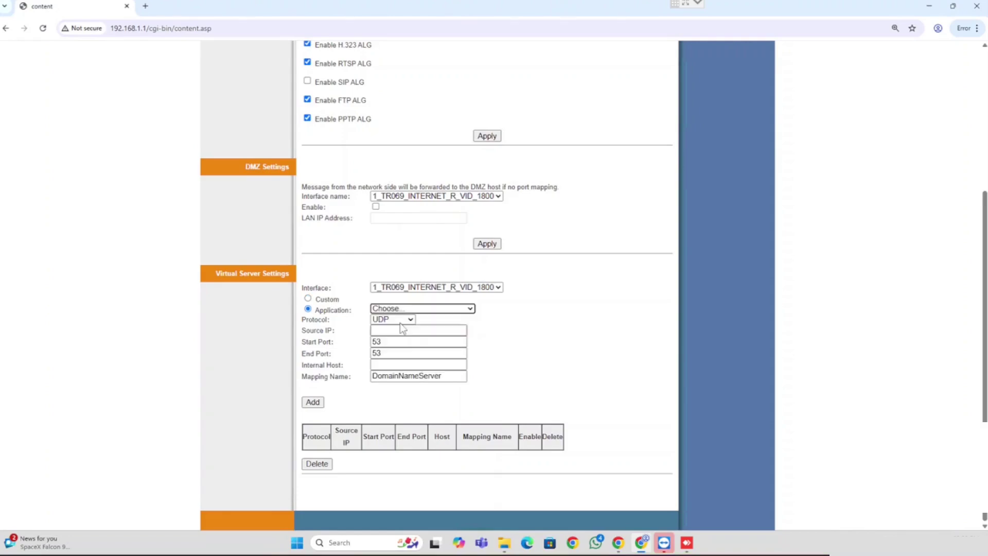
Fill in a TCP rule for ports 8080–8080 to internal host 192.168.1.2, mapping name Rdtes
left_click(400, 323)
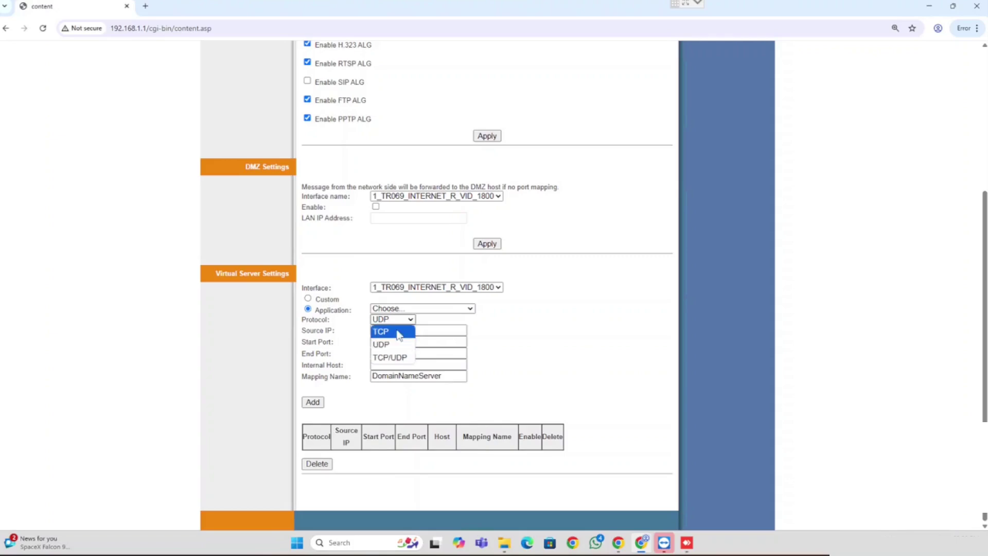
left_click(397, 331)
left_click(382, 342)
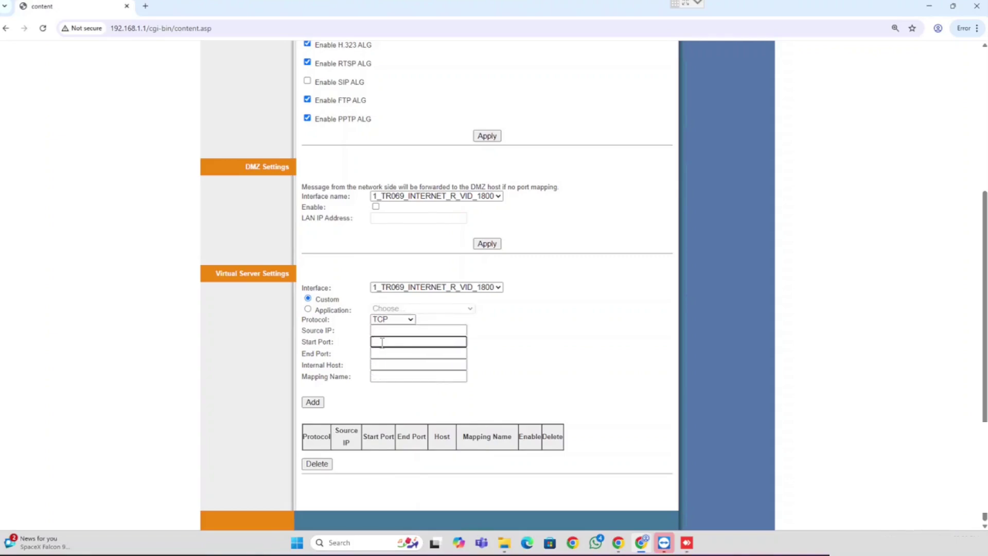
type("8080")
key("Tab")
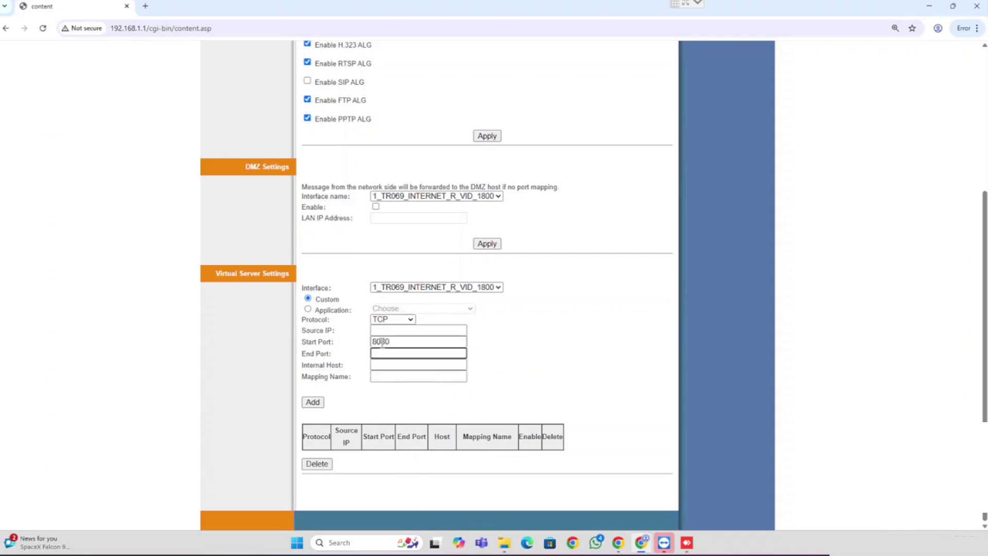
type("8080")
key("Tab")
type("19")
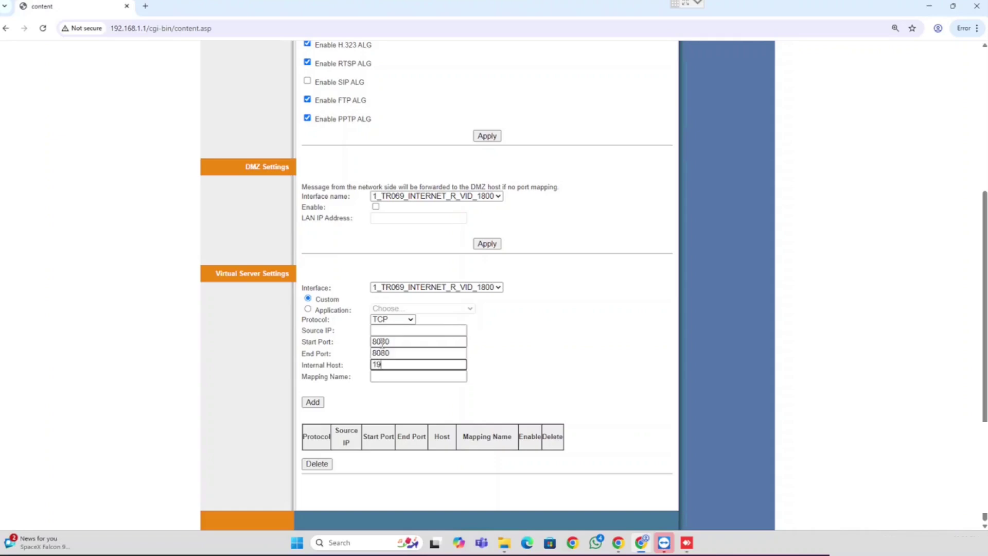
type("2.168.1.2")
key("Tab")
type("Rdtes")
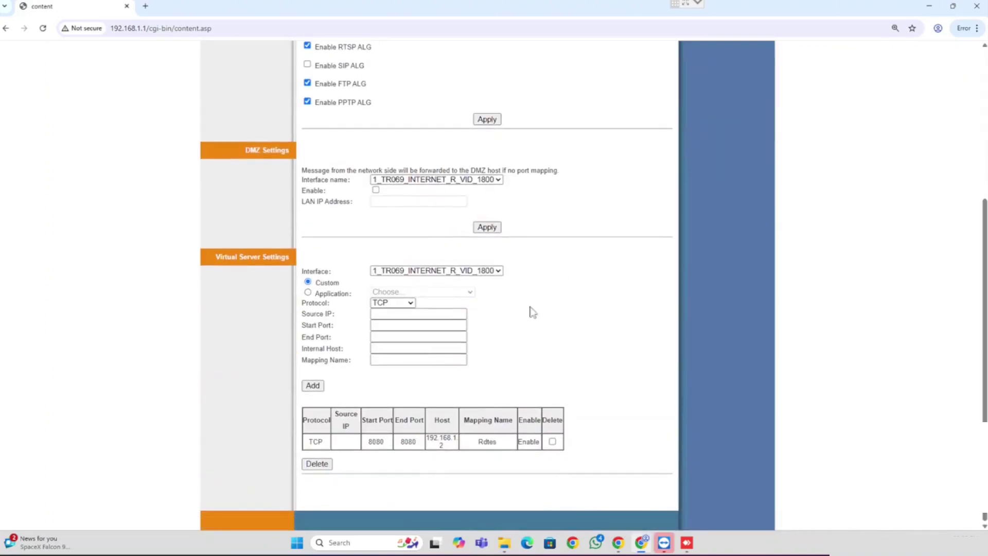
Mark the Rdtes row for deletion and delete it from the virtual server table
left_click(552, 441)
left_click(315, 464)
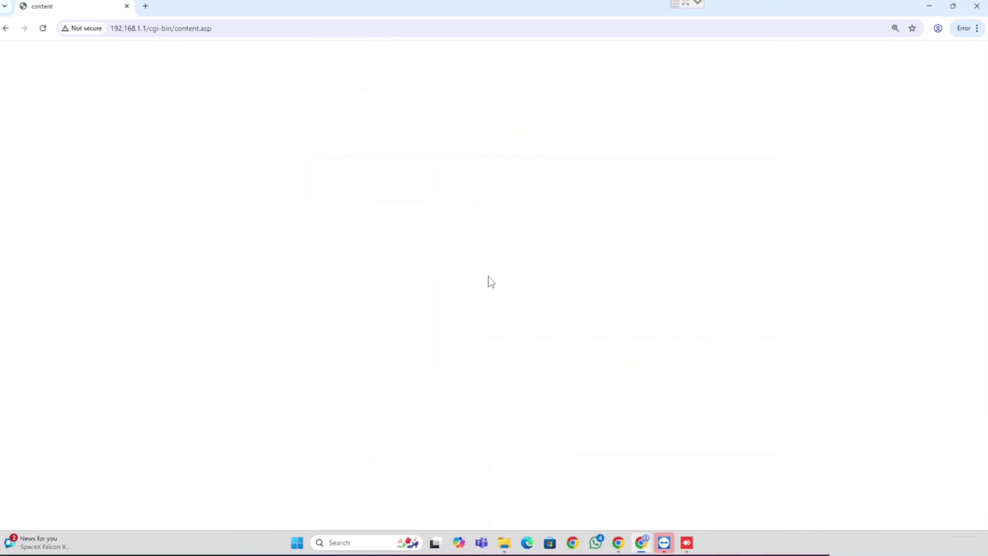
scroll(492, 330, "down", 4)
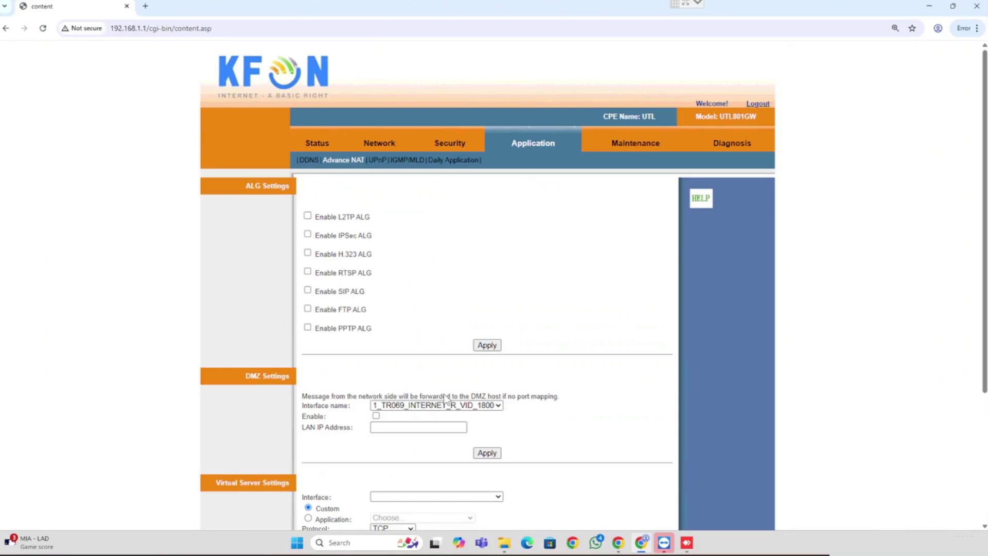
Enable DMZ with LAN IP address 192.168.1.2 and apply the setting
scroll(413, 418, "down", 1)
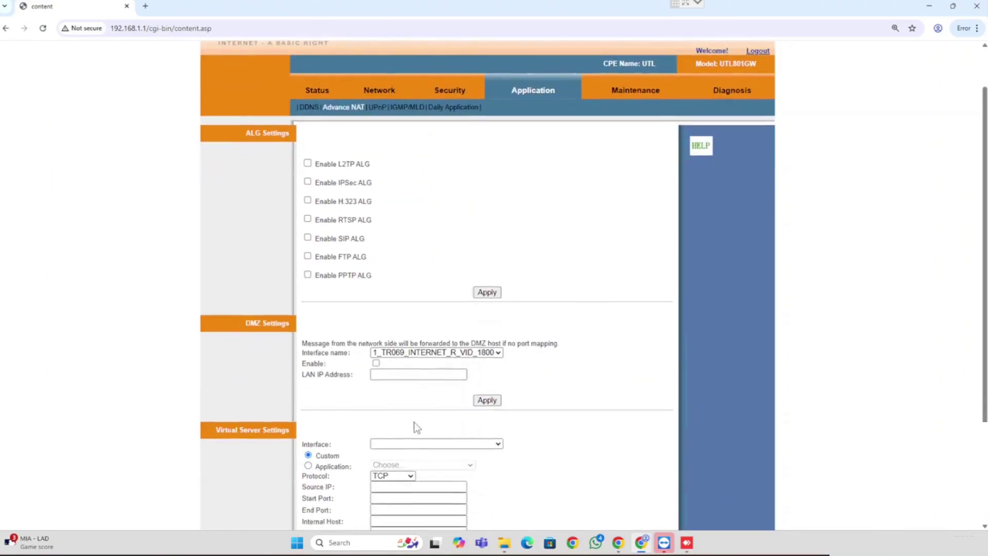
scroll(417, 428, "down", 2)
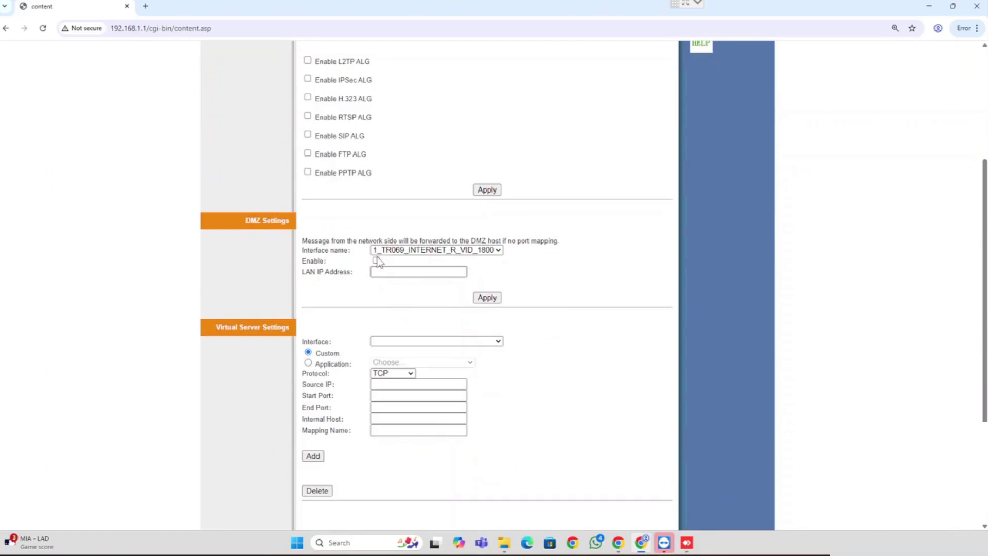
left_click(376, 260)
left_click(387, 272)
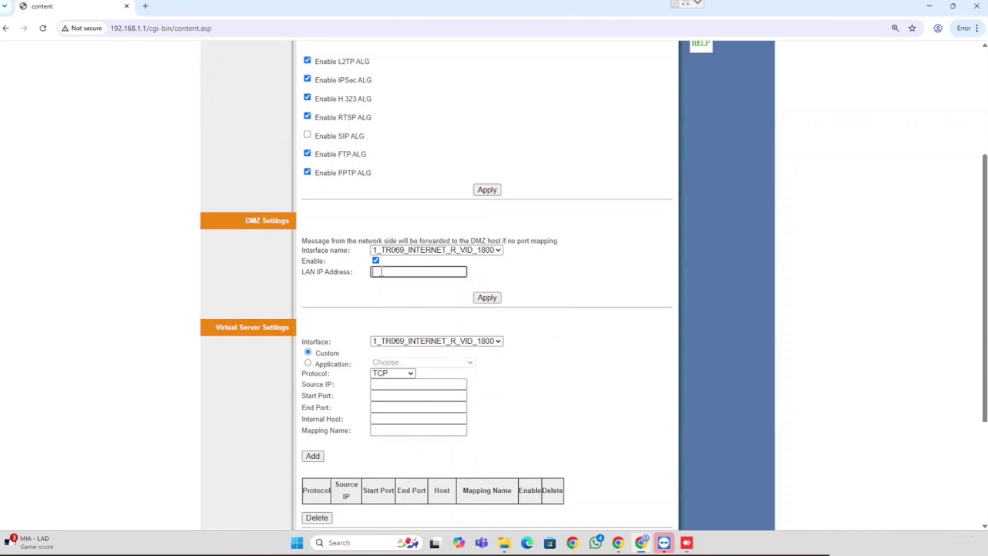
type("192.168.1.2")
left_click(487, 298)
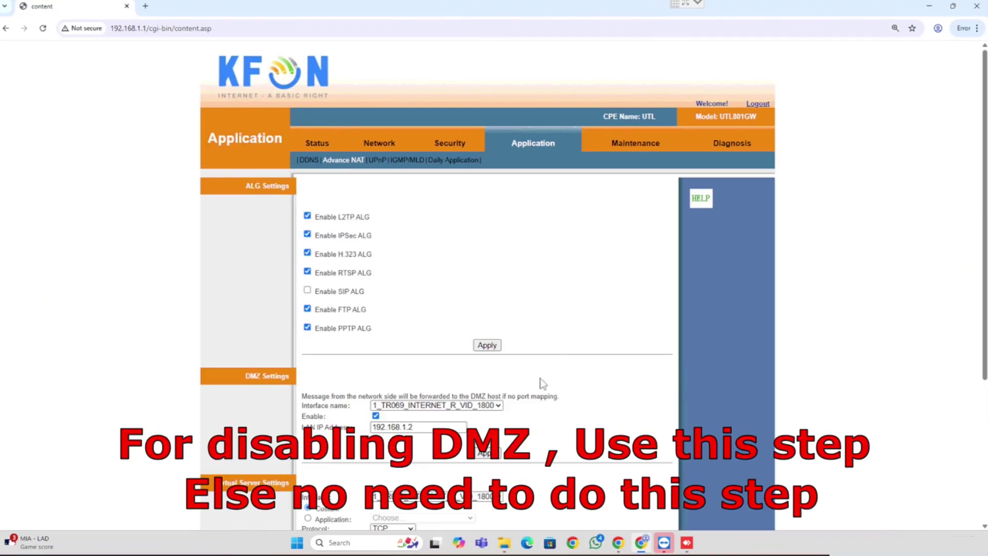
Untick the DMZ Enable box and apply the change
scroll(543, 383, "down", 4)
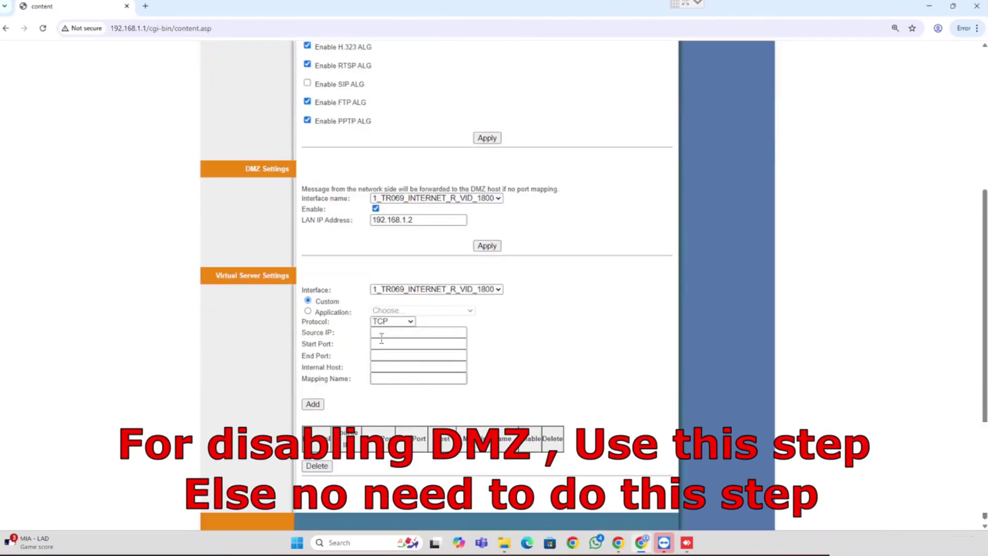
left_click(376, 208)
left_click(491, 246)
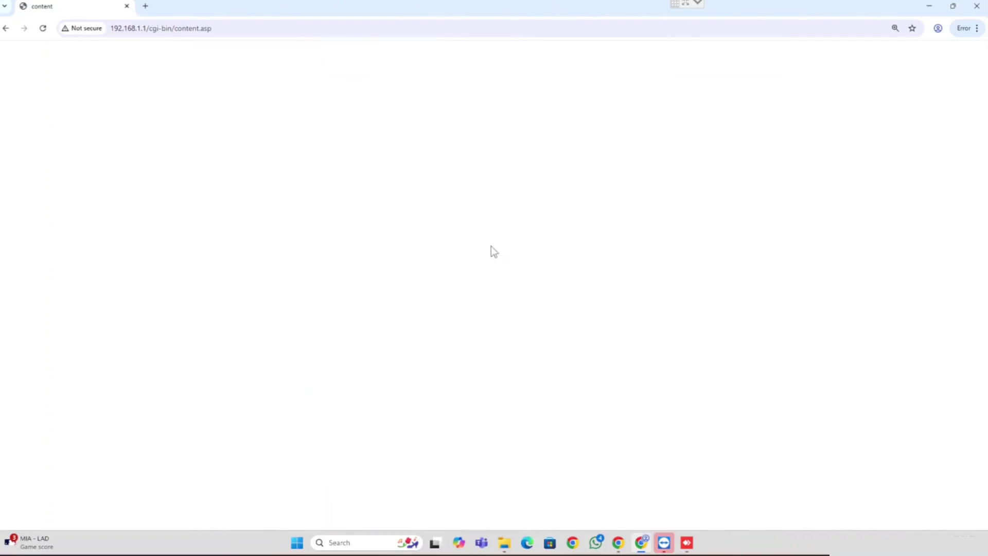